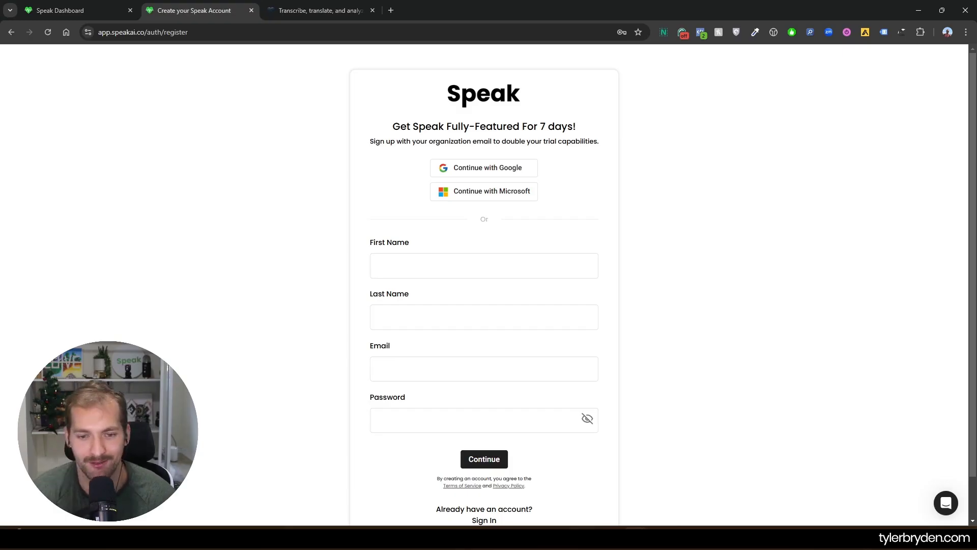
# Close the account registration page and add the Shareable Media Library Updates video to a new upload.
pyautogui.hotkey('ctrl', 'w')
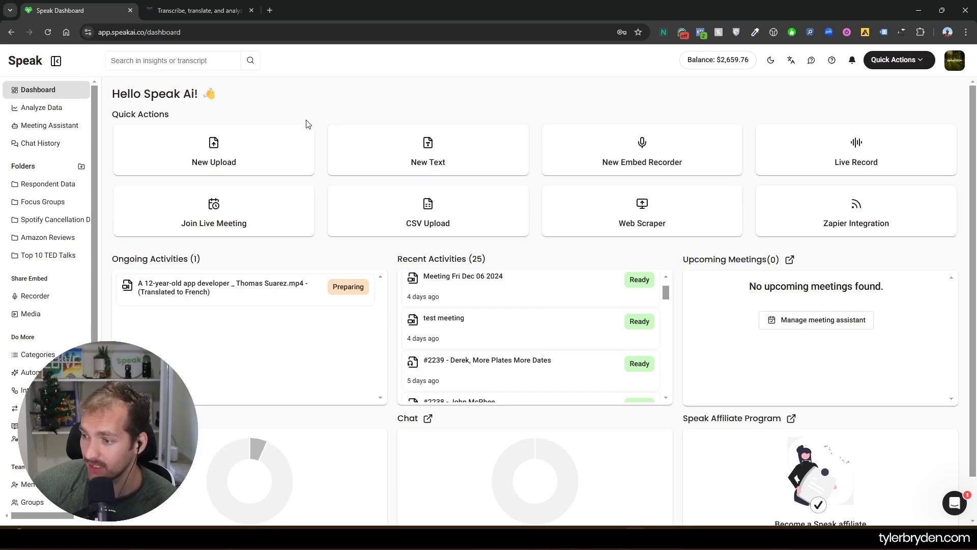
pyautogui.click(898, 68)
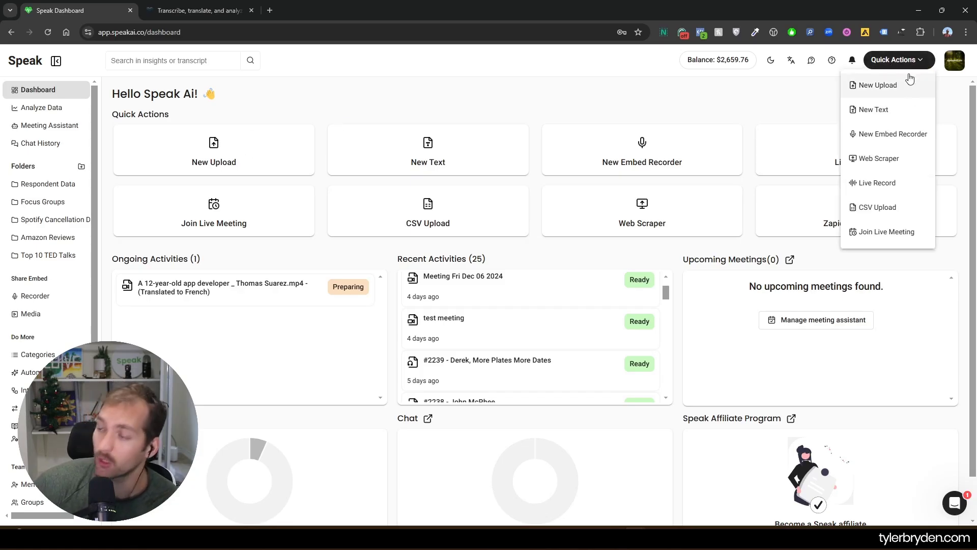
pyautogui.click(635, 117)
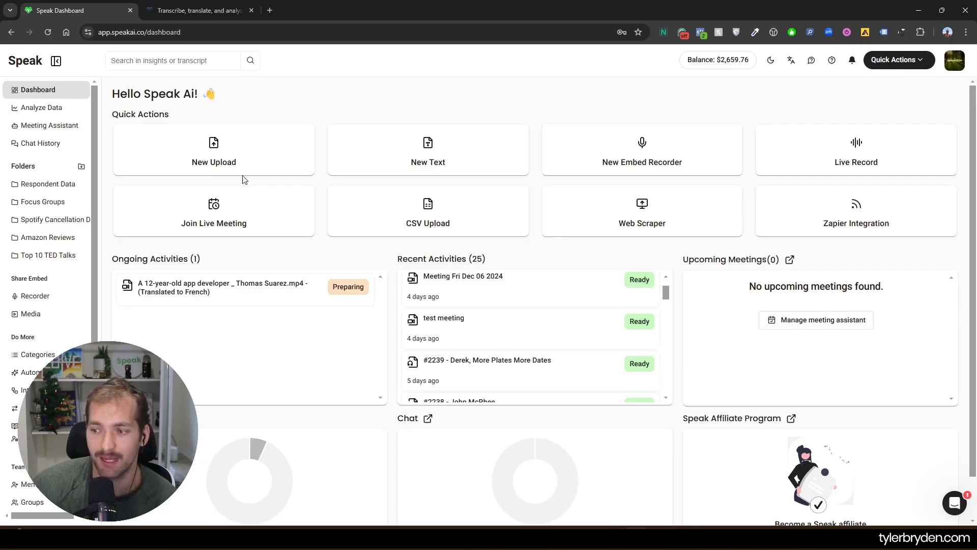
pyautogui.click(227, 156)
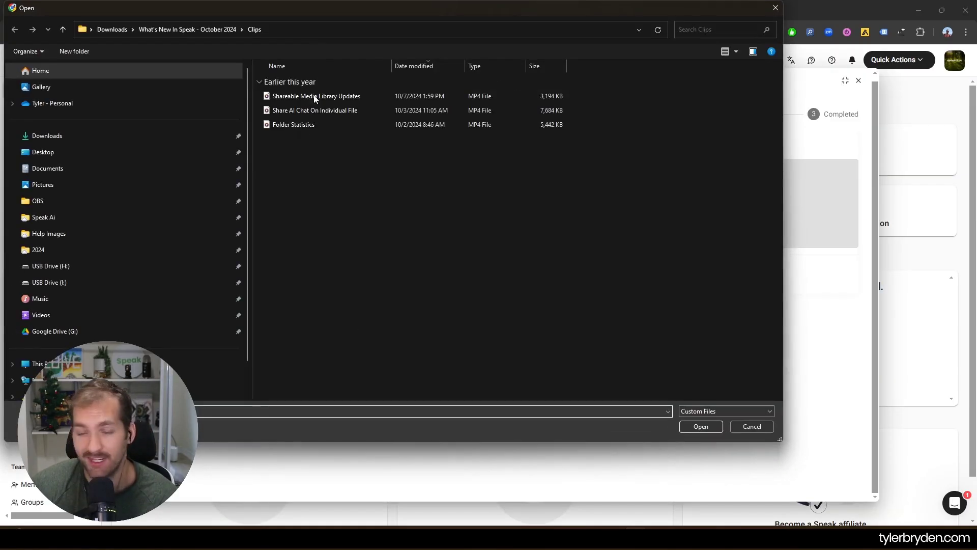
pyautogui.doubleClick(342, 100)
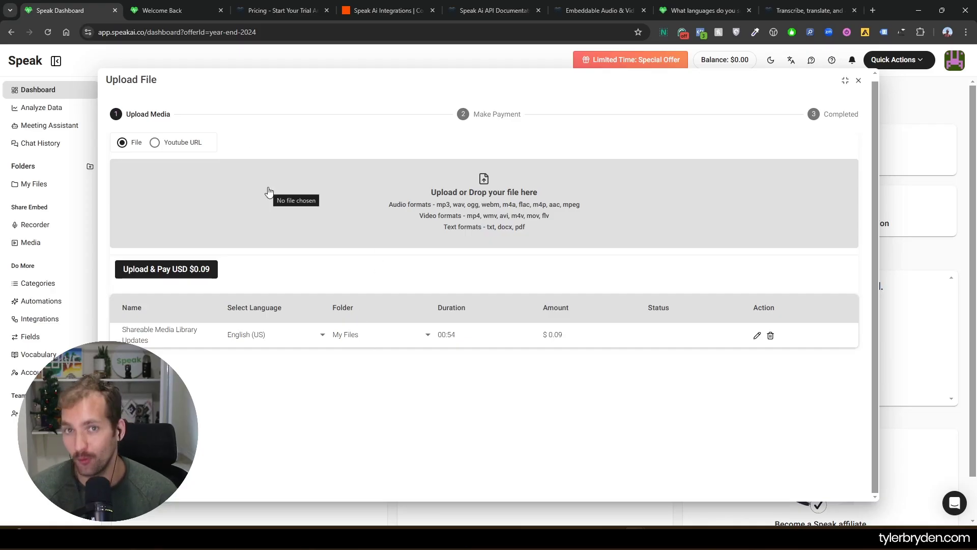
# Set the video's transcription language to Danish and upload it to the Respondent Data folder.
pyautogui.click(283, 335)
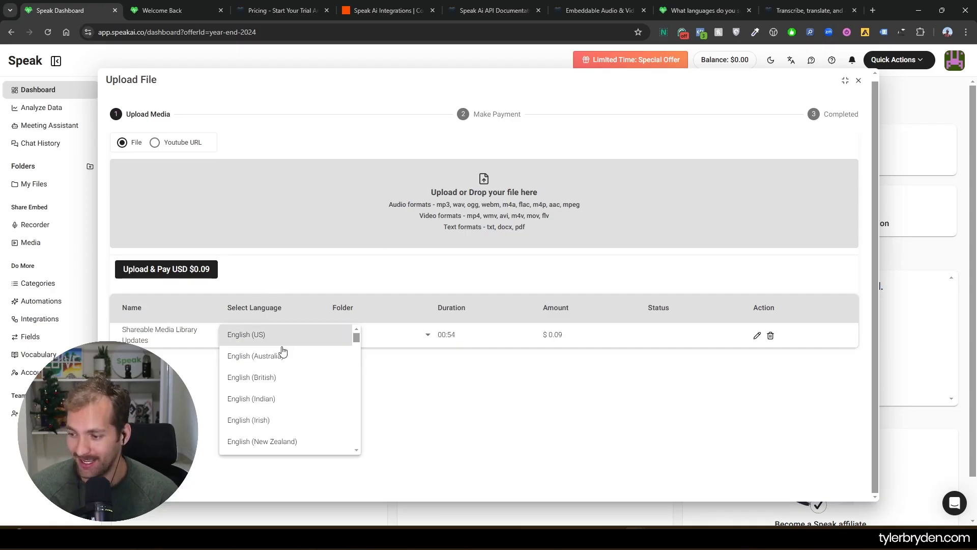
pyautogui.scroll(-2, 282, 356)
pyautogui.scroll(5, 281, 356)
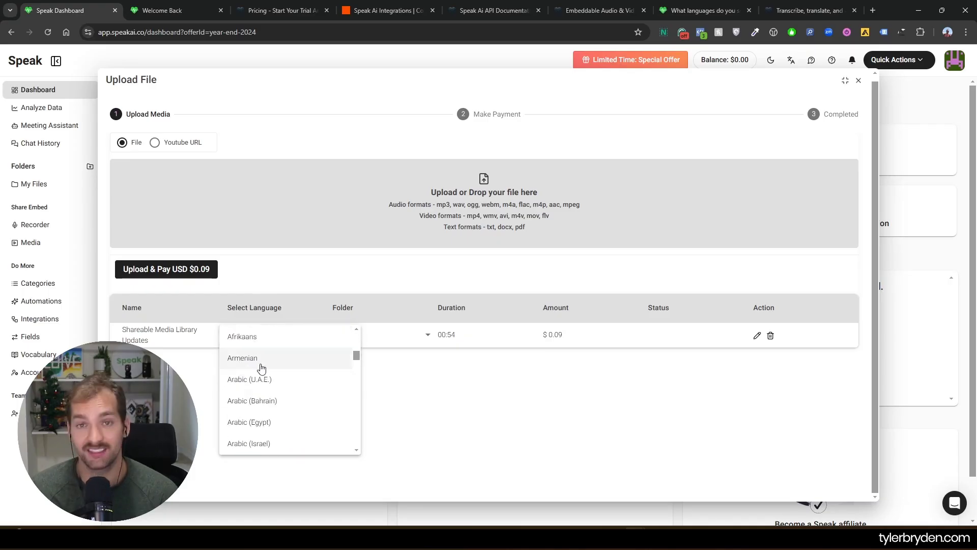
pyautogui.click(260, 358)
pyautogui.click(183, 271)
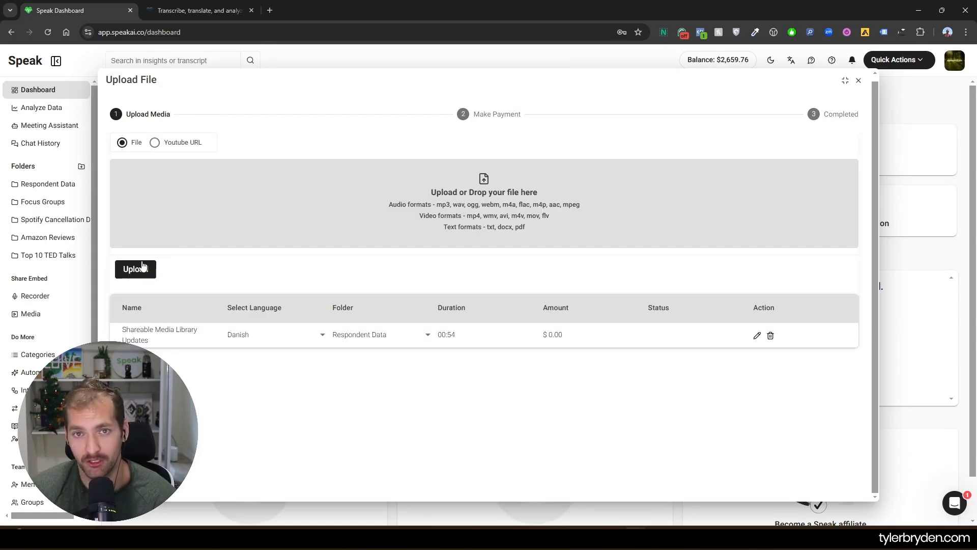
pyautogui.click(140, 268)
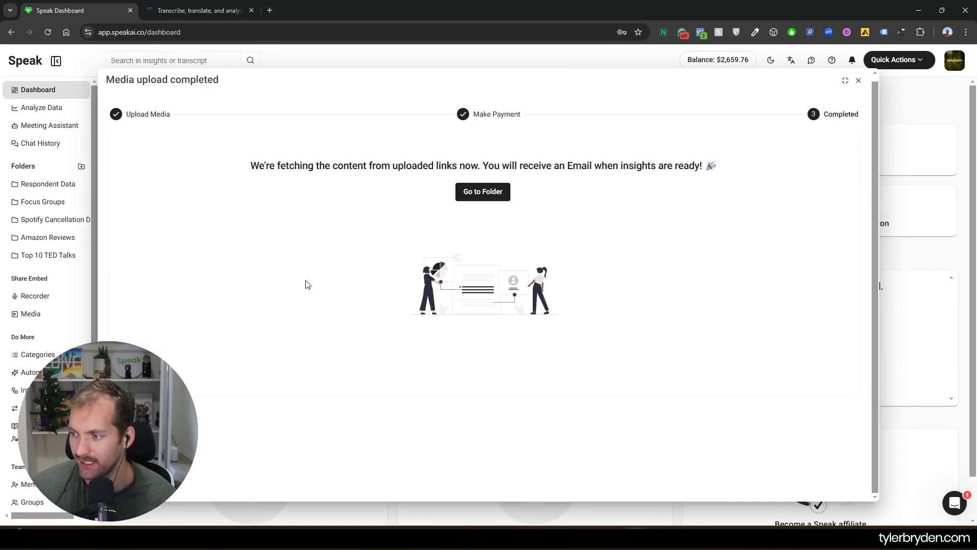
pyautogui.click(493, 193)
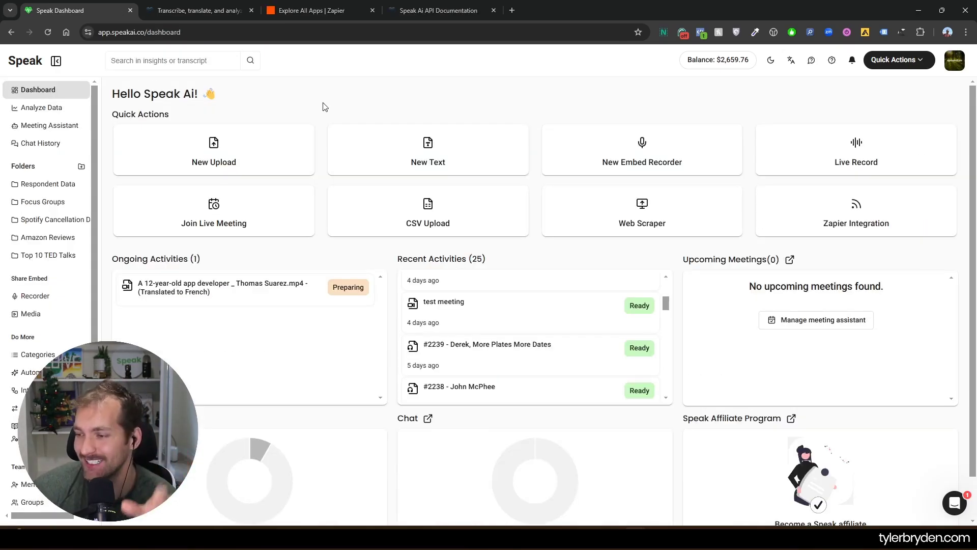
# Look through the API documentation, the Speak Ai integrations on Zapier and the embeddable recorder page.
pyautogui.click(287, 132)
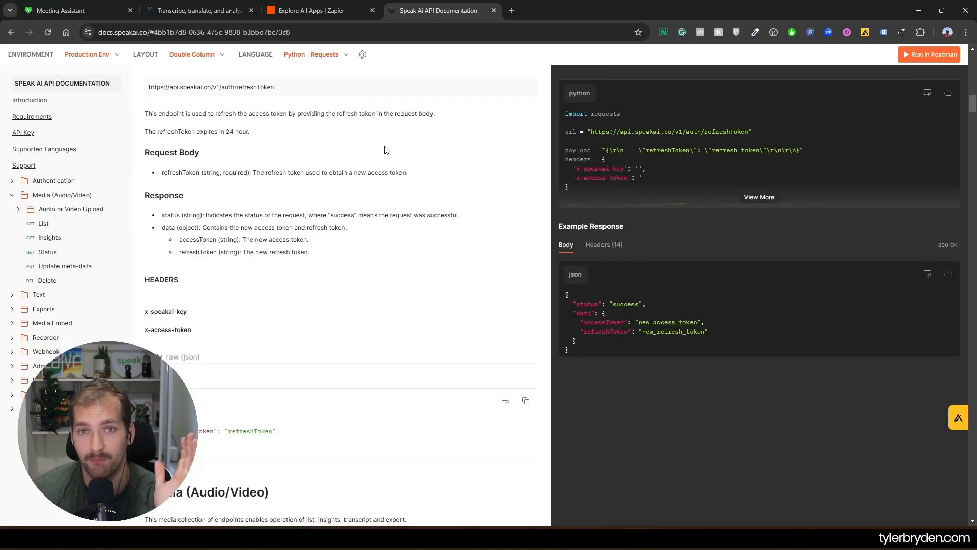
pyautogui.scroll(-8, 384, 148)
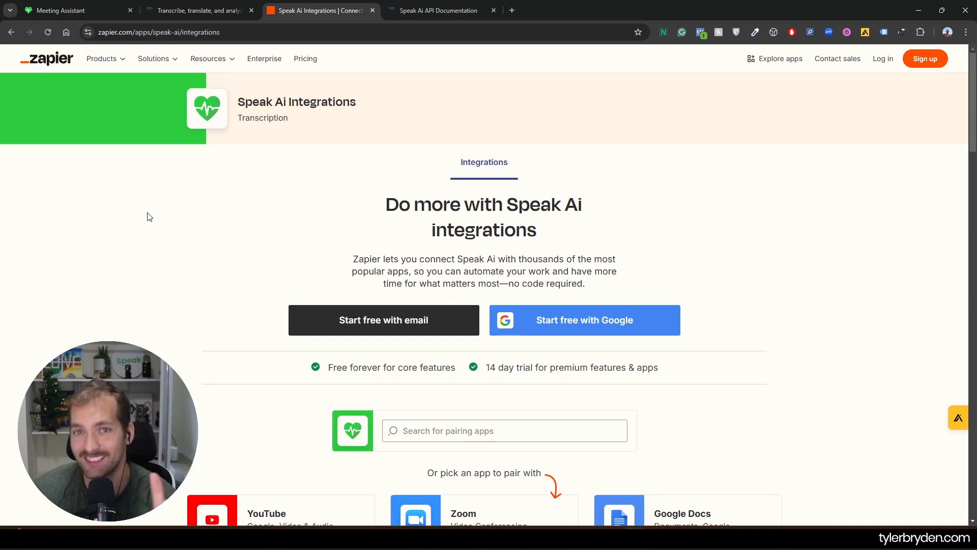
pyautogui.scroll(-2, 149, 216)
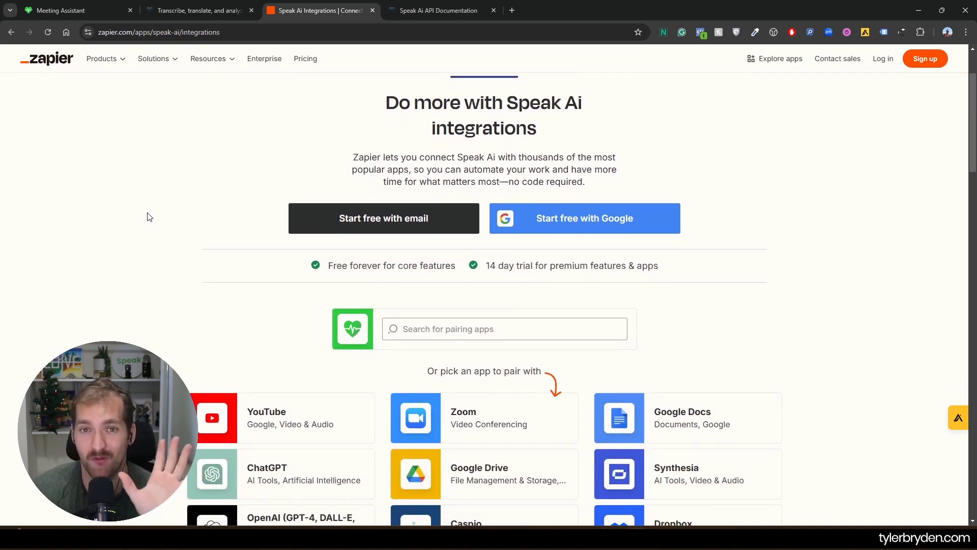
pyautogui.scroll(-1, 149, 217)
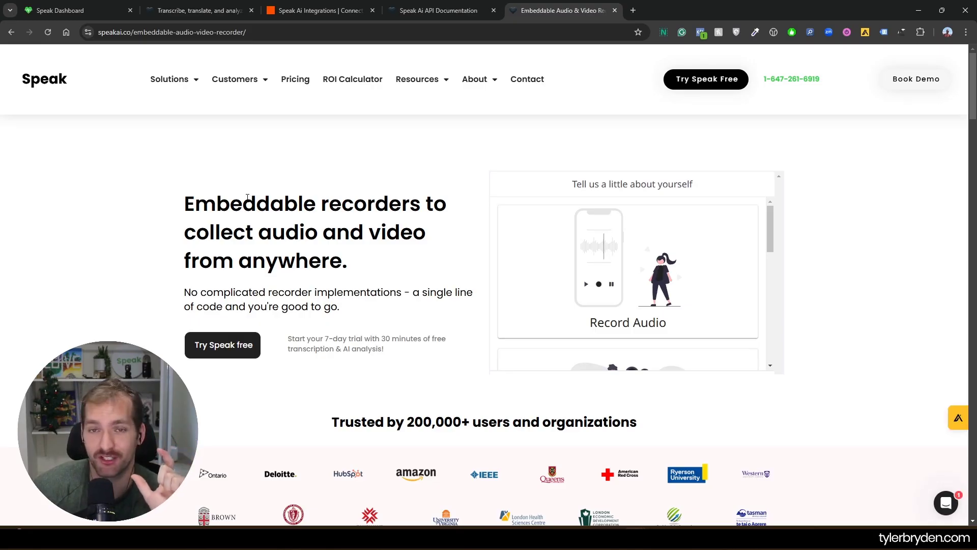
pyautogui.scroll(-1, 247, 197)
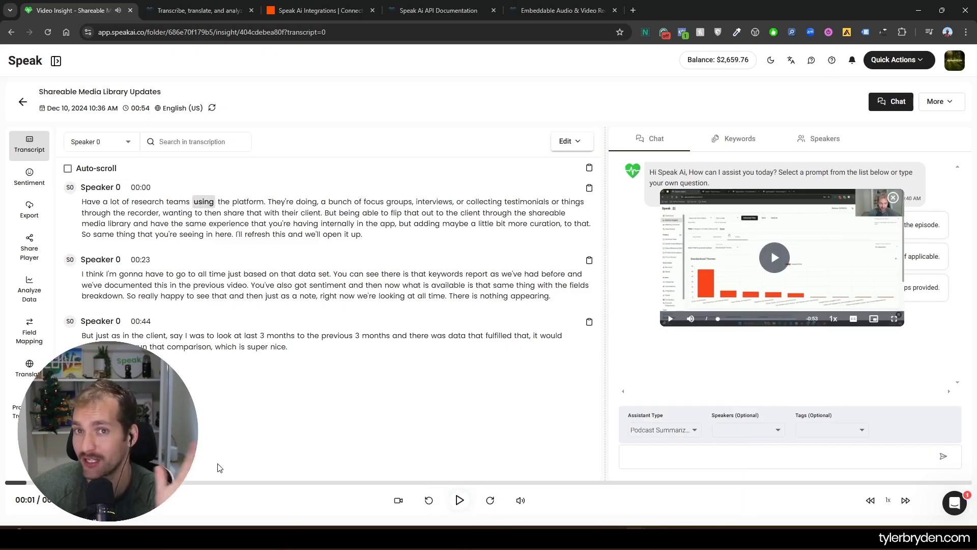
# Move the floating video off the chat and close it, and search the transcript for "client".
pyautogui.moveTo(730, 230); pyautogui.dragTo(361, 398)
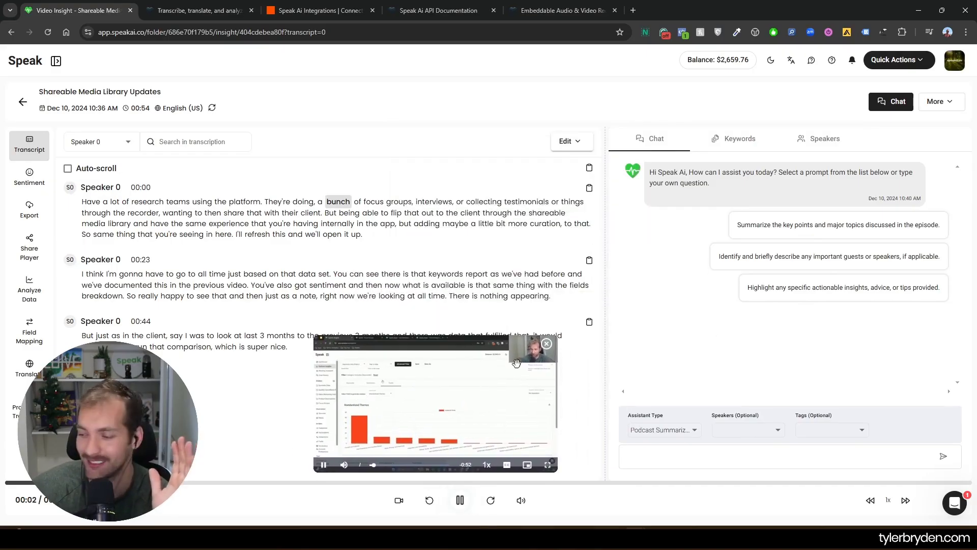
pyautogui.click(548, 344)
pyautogui.click(215, 138)
pyautogui.write('client.')
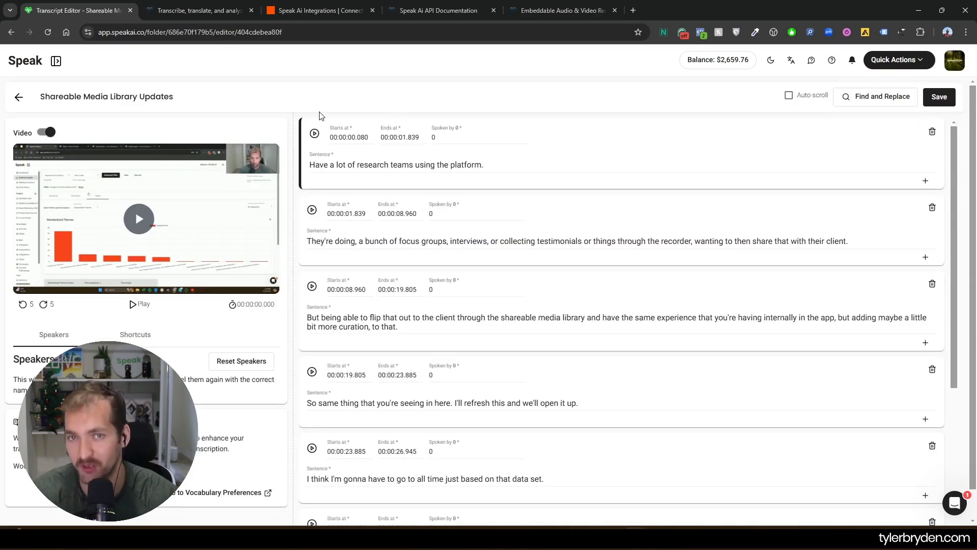
# Replace speaker 0 with the speaker's full name in the first transcript sentence and apply the change to all sentences.
pyautogui.doubleClick(442, 137)
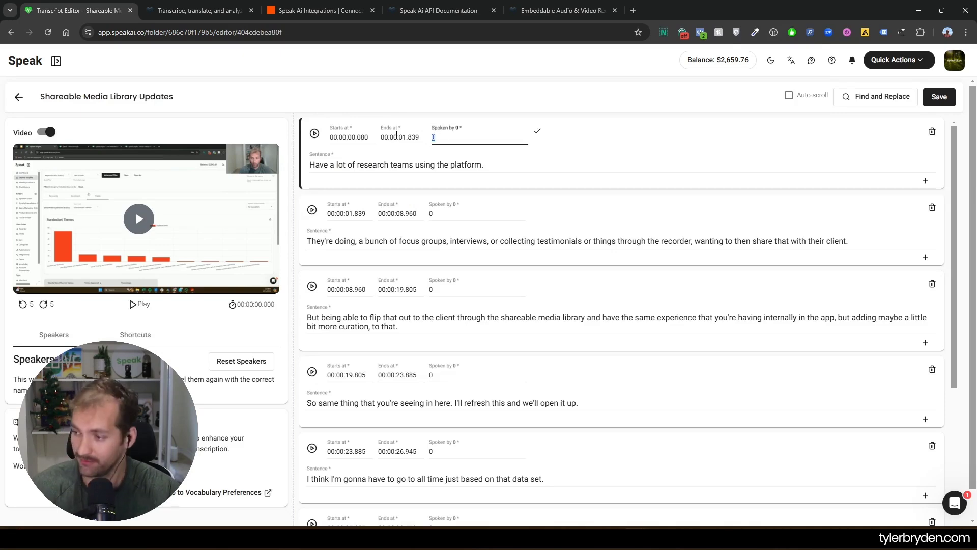
pyautogui.write('Tyler Bryden')
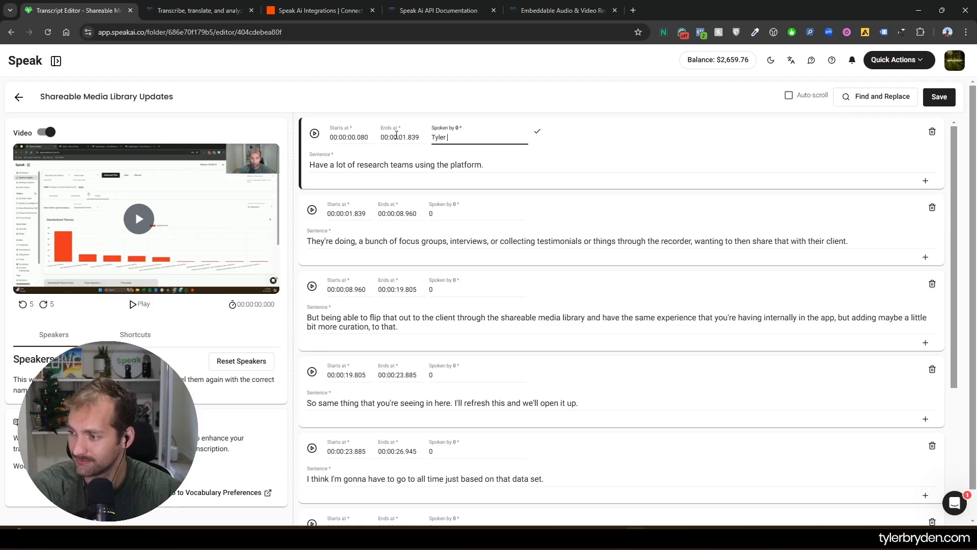
pyautogui.press('Return')
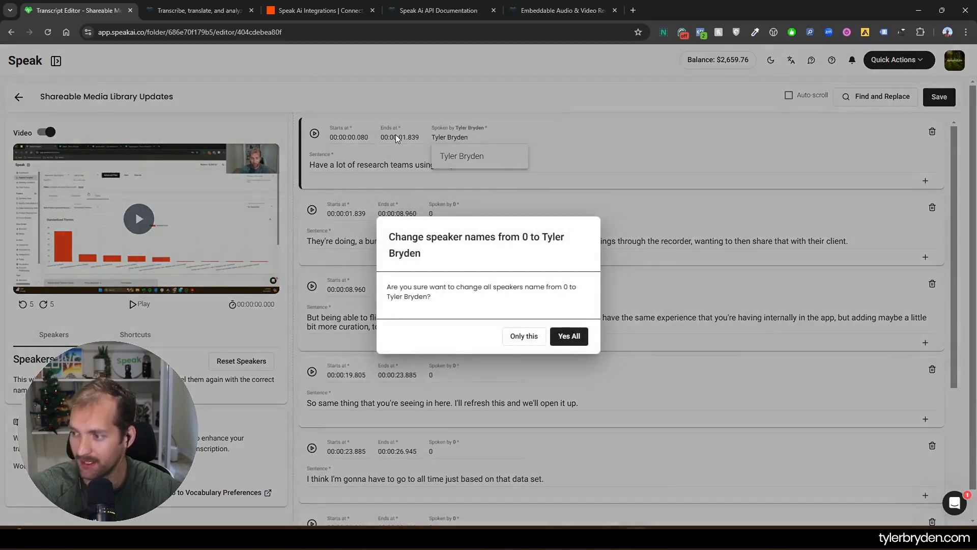
pyautogui.click(574, 336)
pyautogui.click(630, 108)
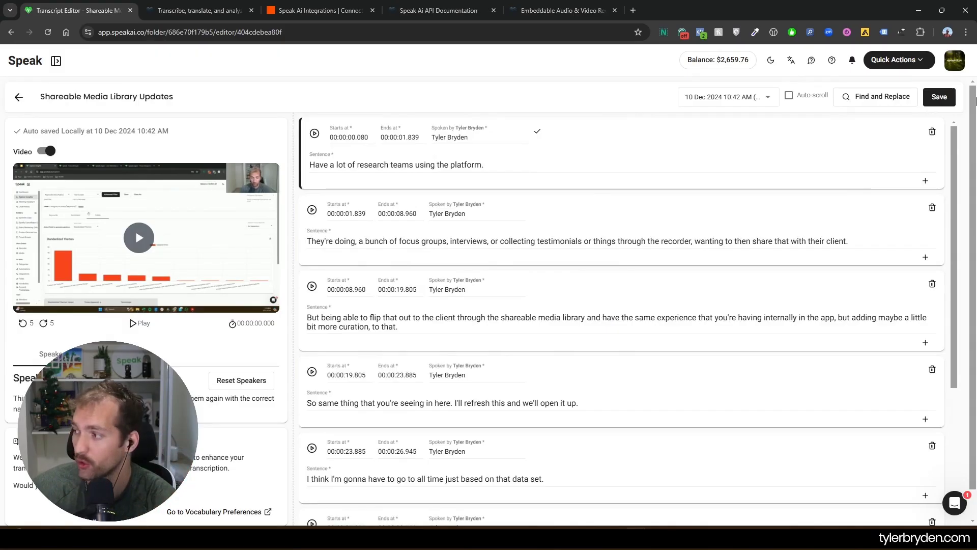
# Check the find-and-replace and vocabulary options, and save the transcript changes before returning to the video's insights.
pyautogui.click(876, 96)
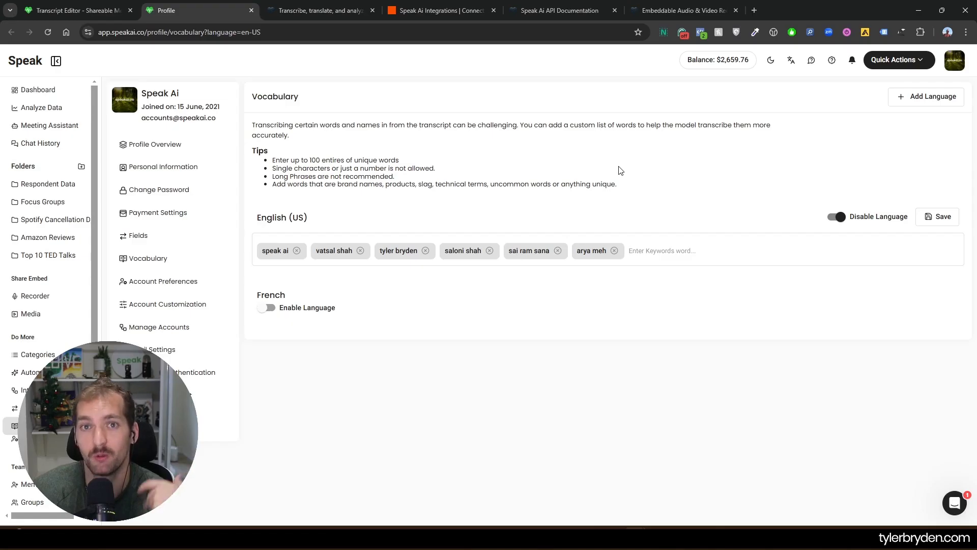
pyautogui.click(76, 10)
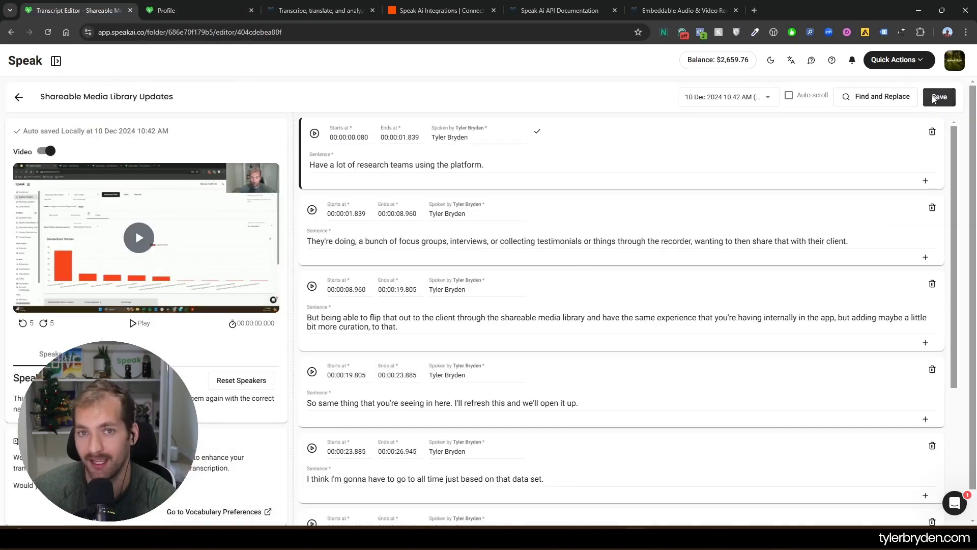
pyautogui.click(567, 324)
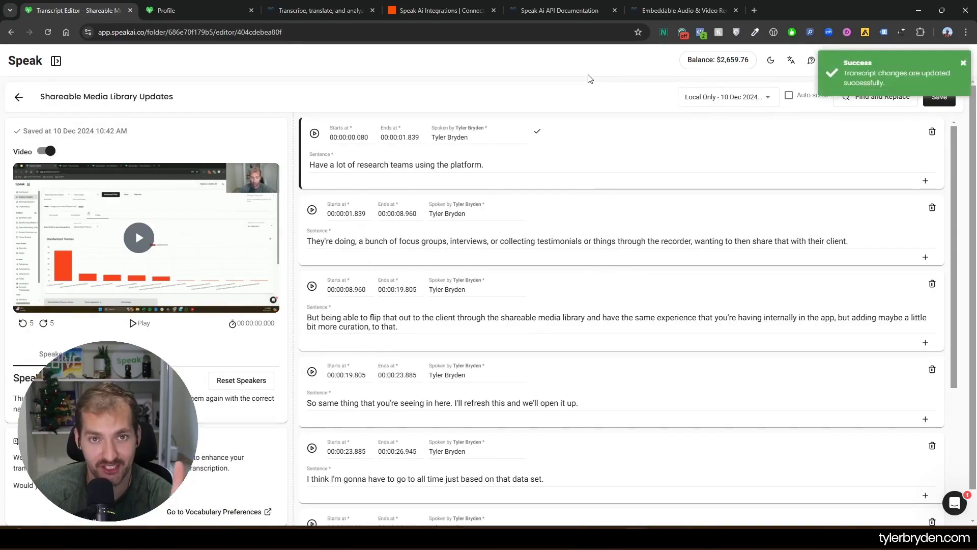
pyautogui.click(20, 99)
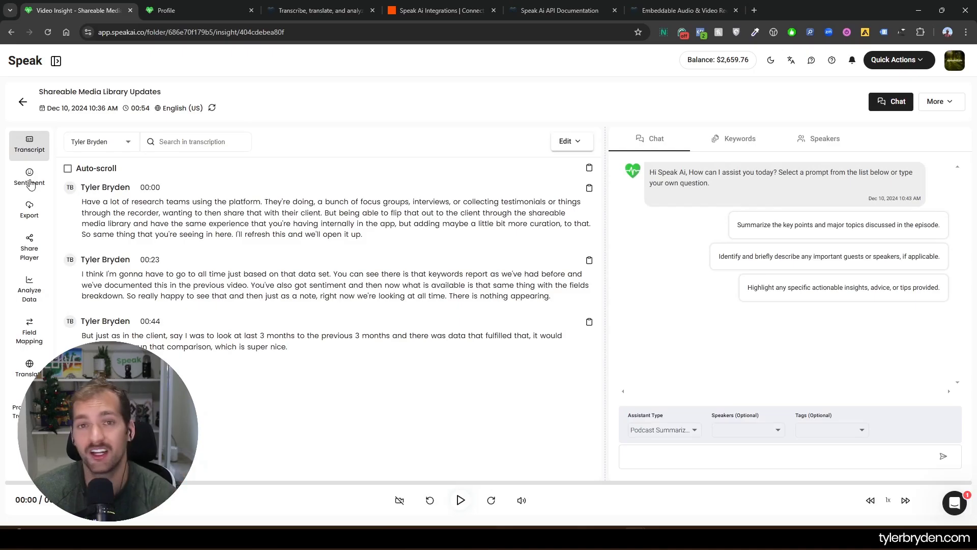
# Review the video's sentiment analysis, keyword chart and wordcloud, and its share player options.
pyautogui.click(31, 182)
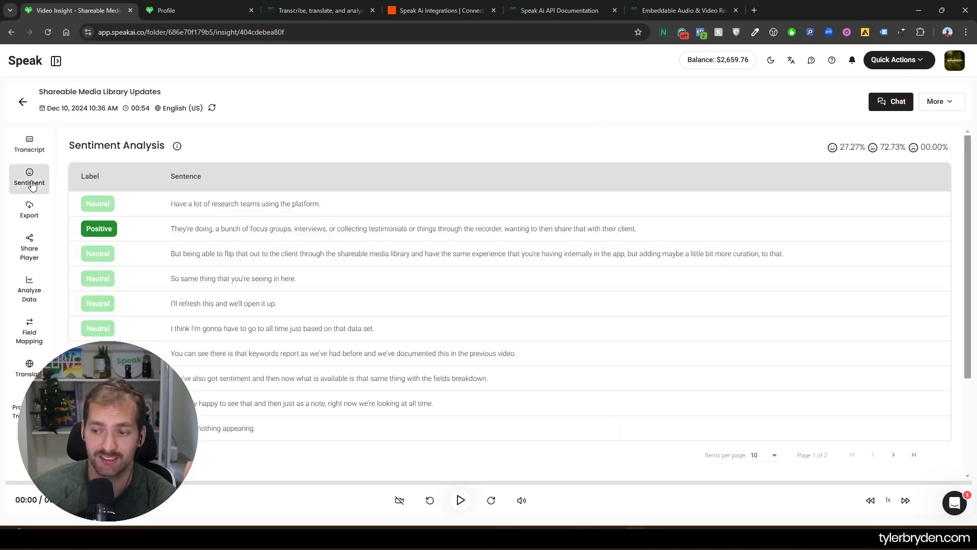
pyautogui.click(32, 290)
pyautogui.scroll(-2, 208, 282)
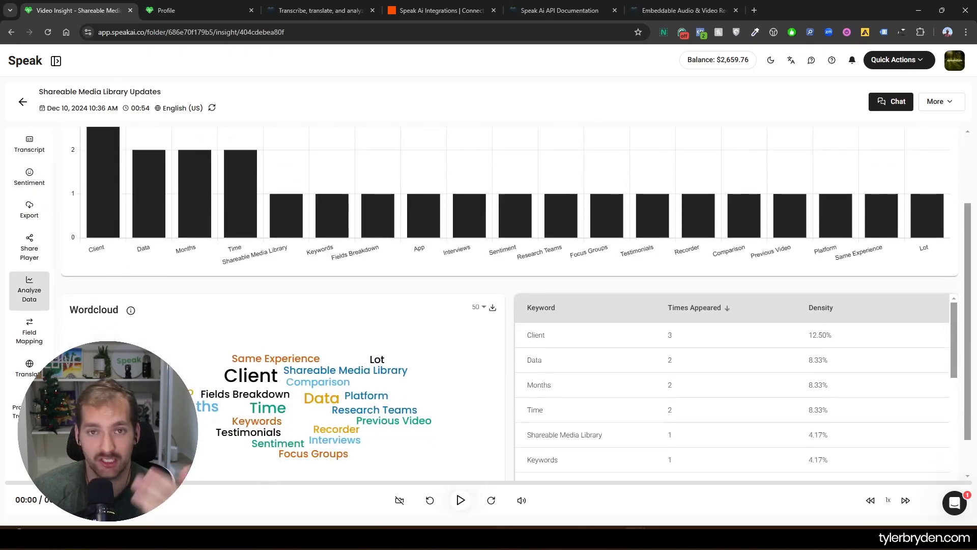
pyautogui.click(36, 252)
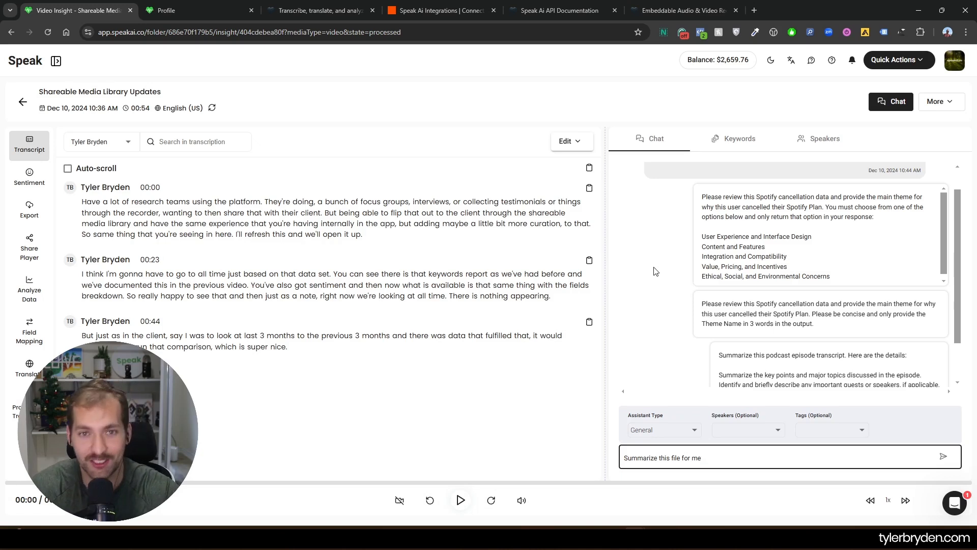
# Ask the General chat assistant "Summarize this file for me" and view the speakers of the Demonstration Qualitative Interview.
pyautogui.click(943, 457)
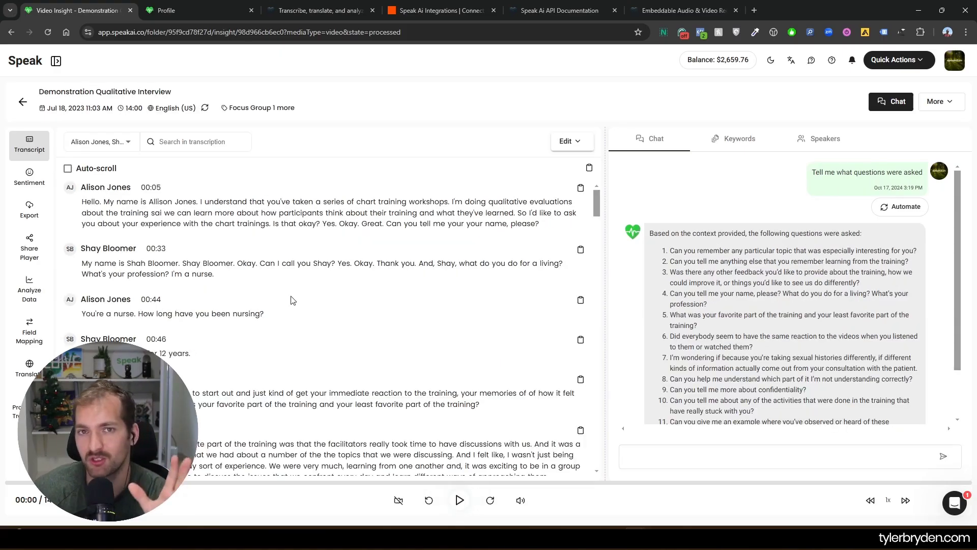
pyautogui.click(819, 138)
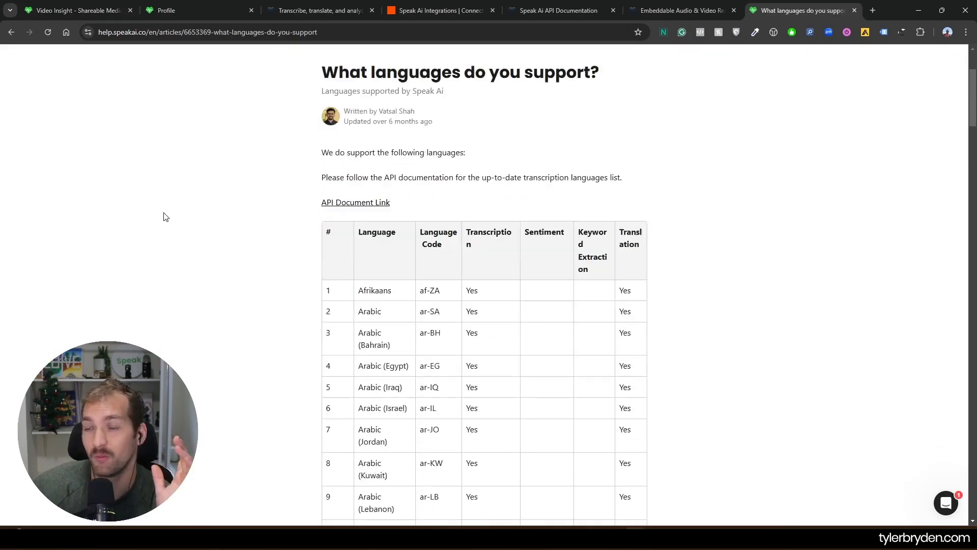
# Look through the supported languages article and the pricing page, and close the Speak home page.
pyautogui.scroll(-4, 163, 214)
pyautogui.scroll(-1, 163, 216)
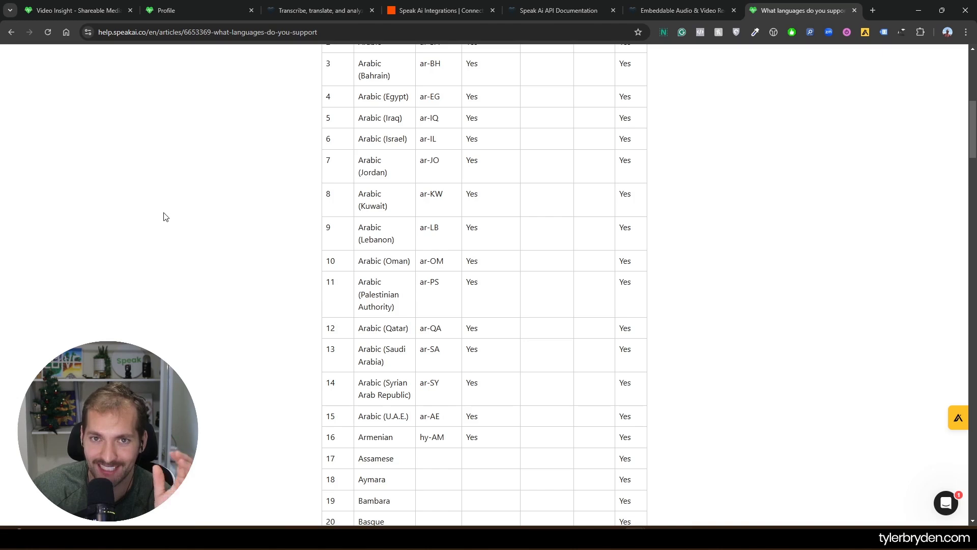
pyautogui.scroll(-1, 164, 216)
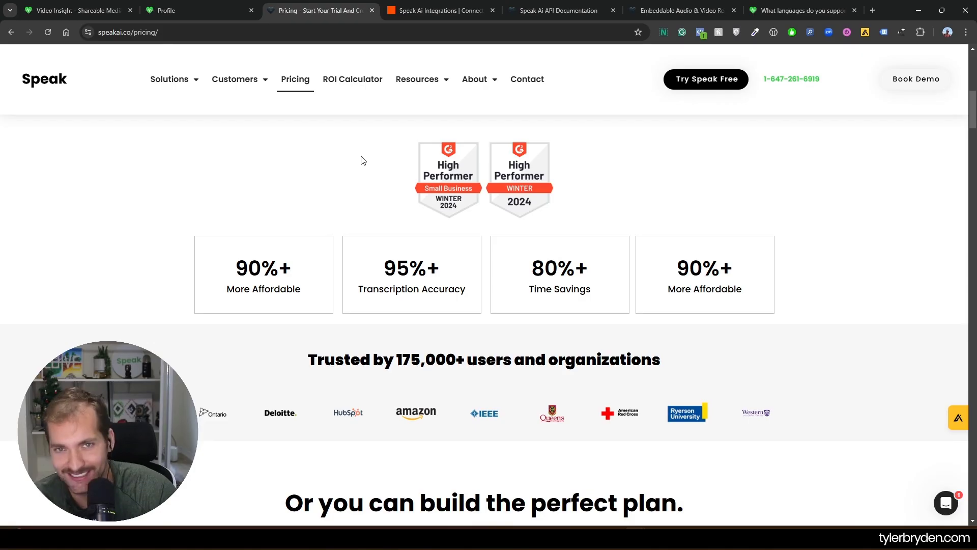
pyautogui.scroll(-10, 764, 256)
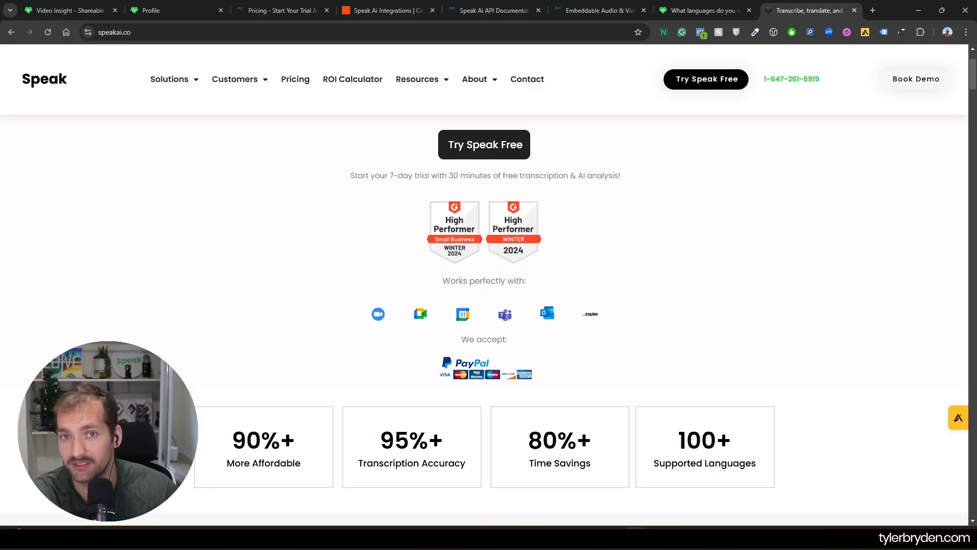
pyautogui.hotkey('ctrl', 'w')
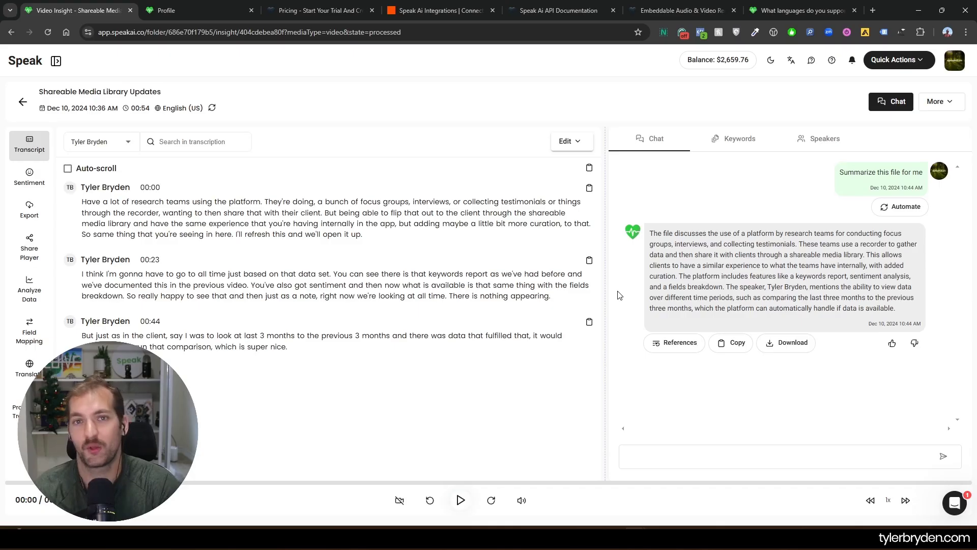